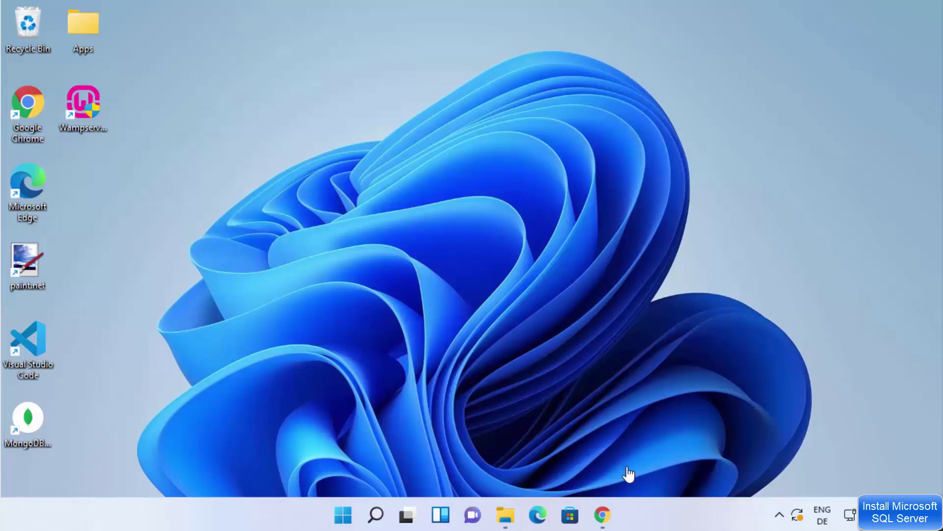
Switch to Chrome, open Microsoft's SQL Server Downloads page from the search results, and decline the survey.
click(608, 515)
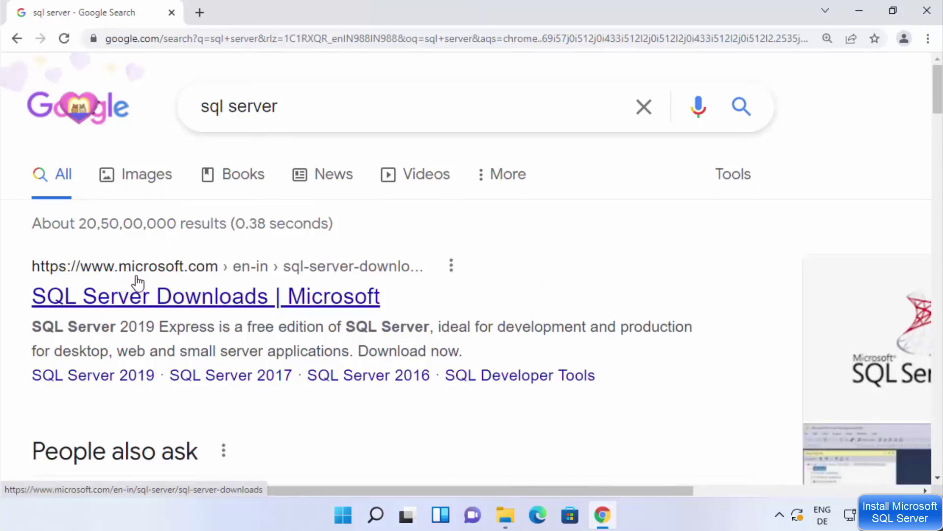
click(220, 297)
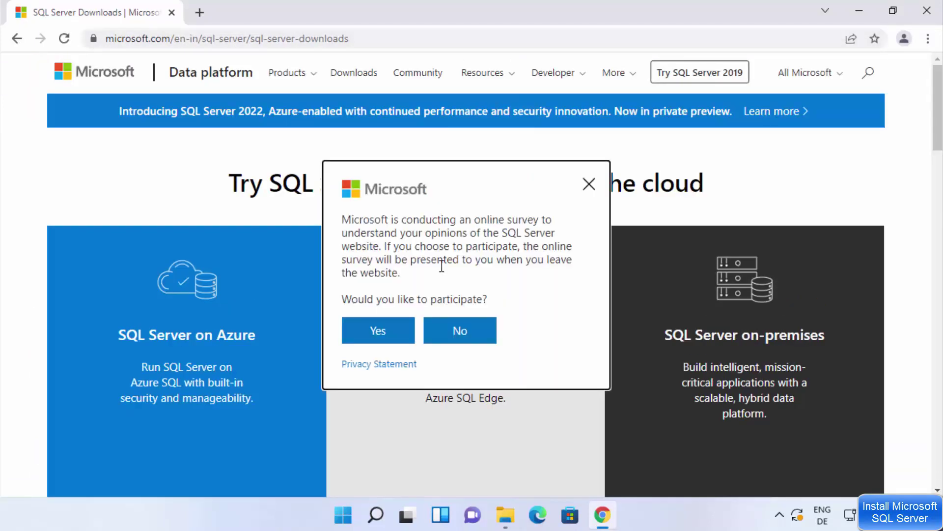
click(471, 331)
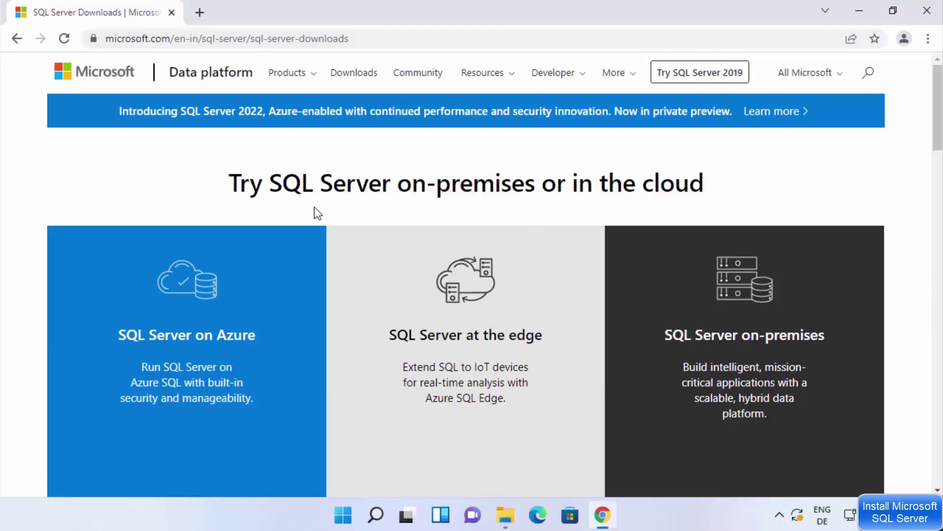
Download the free SQL Server 2019 Express edition from the specialised editions section.
scroll(315, 206, down, 3)
scroll(314, 208, down, 7)
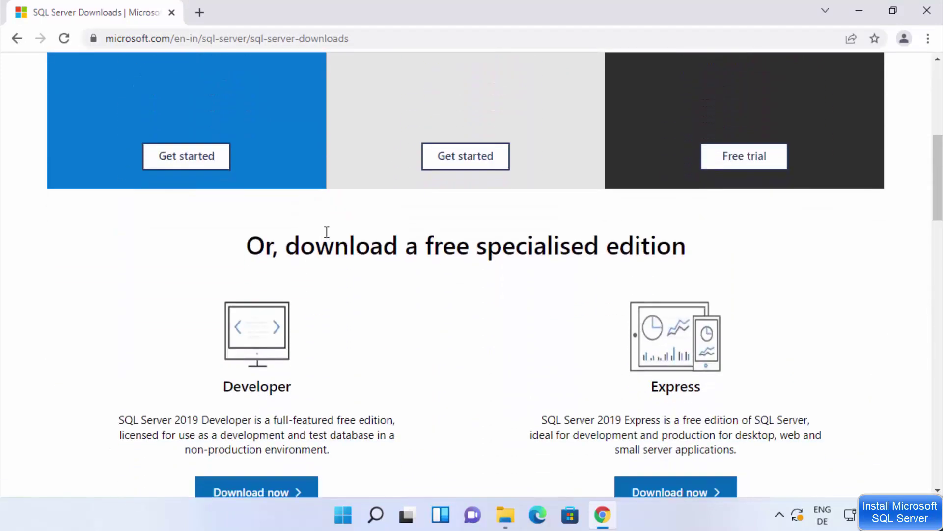
scroll(332, 245, down, 1)
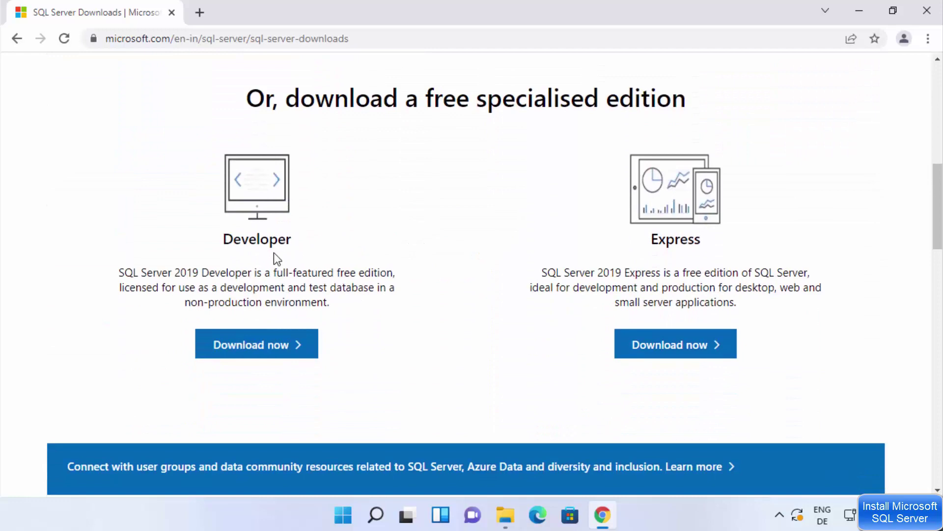
double_click(245, 241)
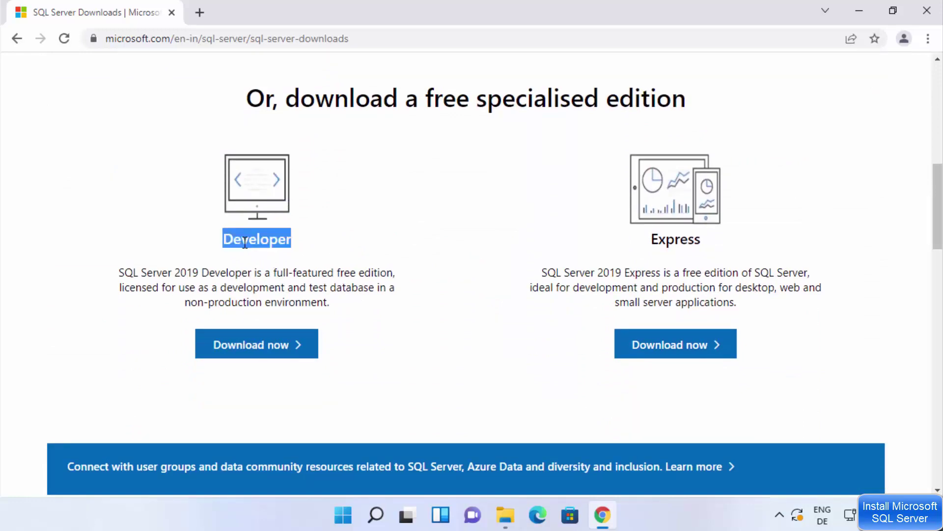
double_click(676, 242)
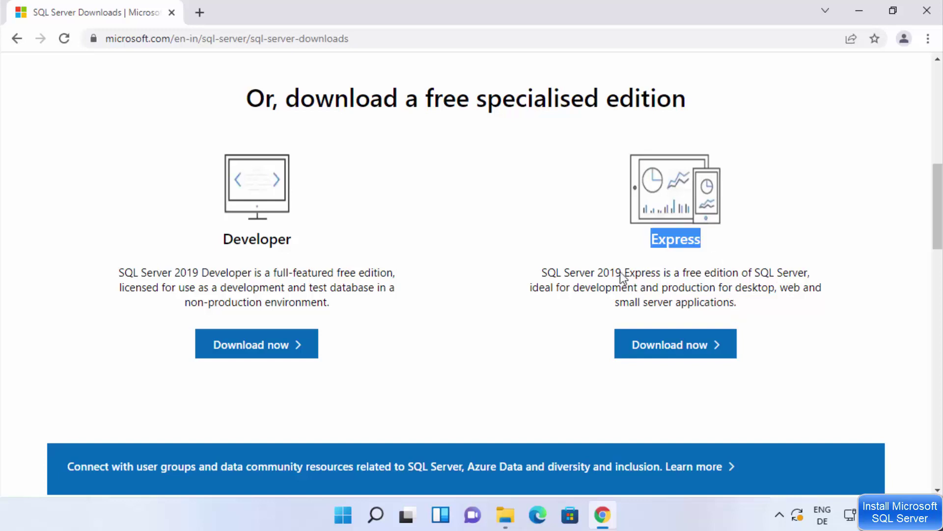
click(694, 271)
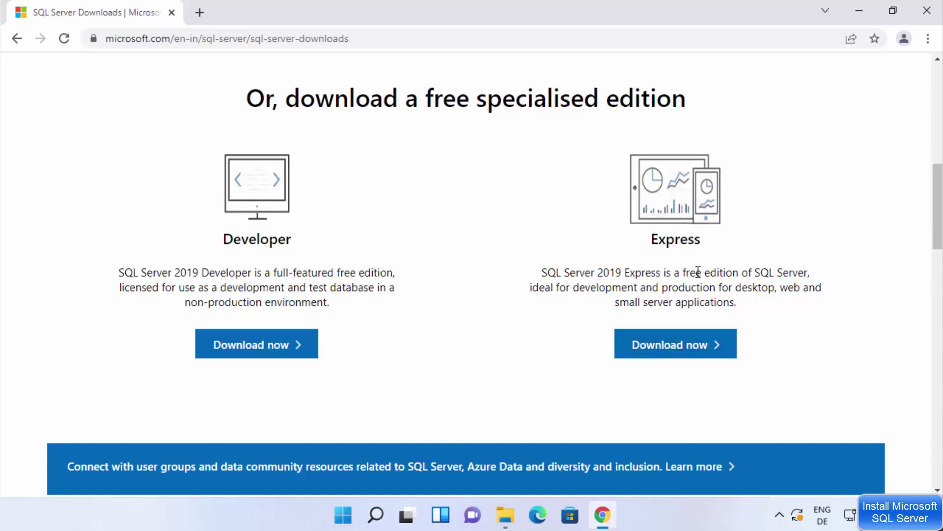
click(655, 347)
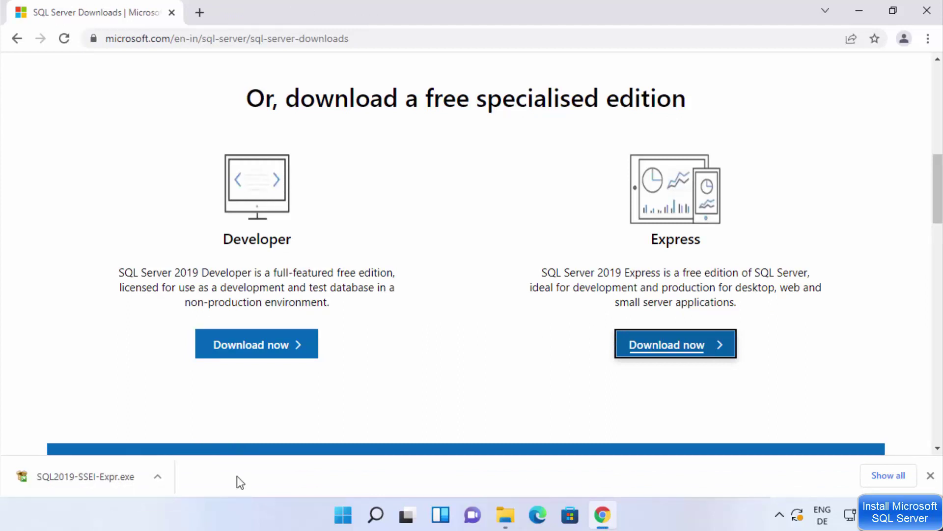
Run the downloaded SQL2019-SSEI-Expr.exe with the browser out of the way and choose the Basic installation type.
click(107, 479)
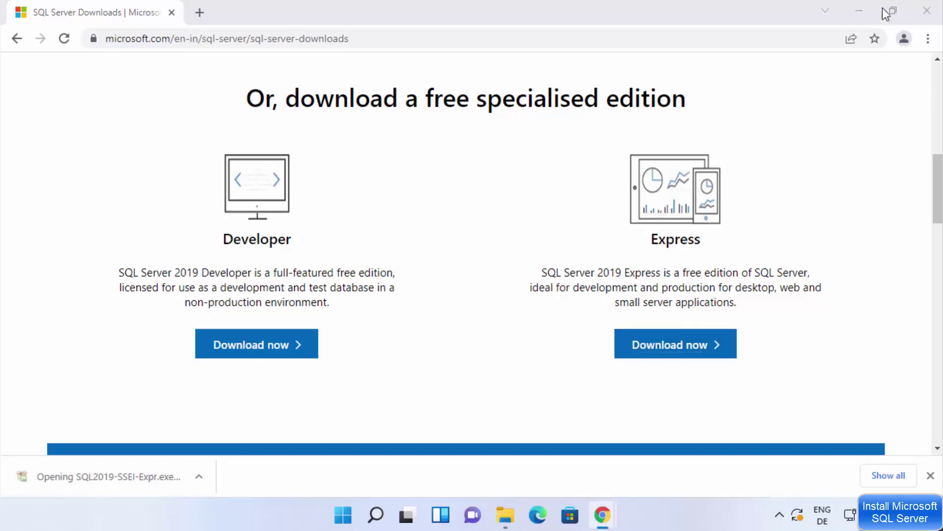
click(861, 14)
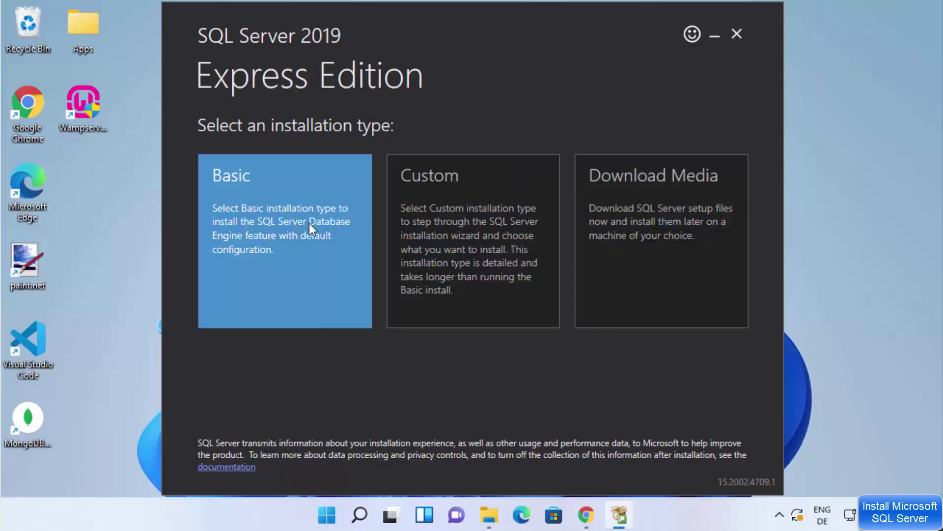
click(244, 184)
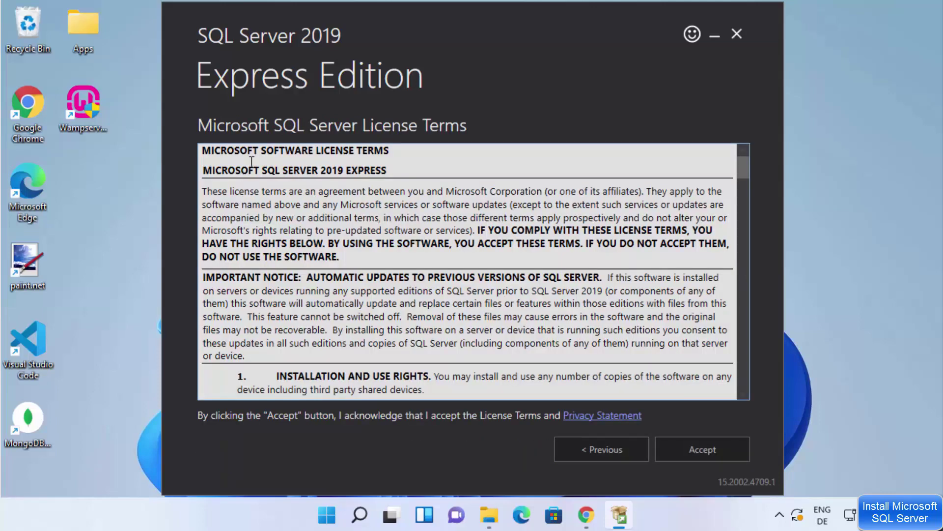
Read through the Microsoft SQL Server license terms and accept them.
scroll(251, 162, down, 10)
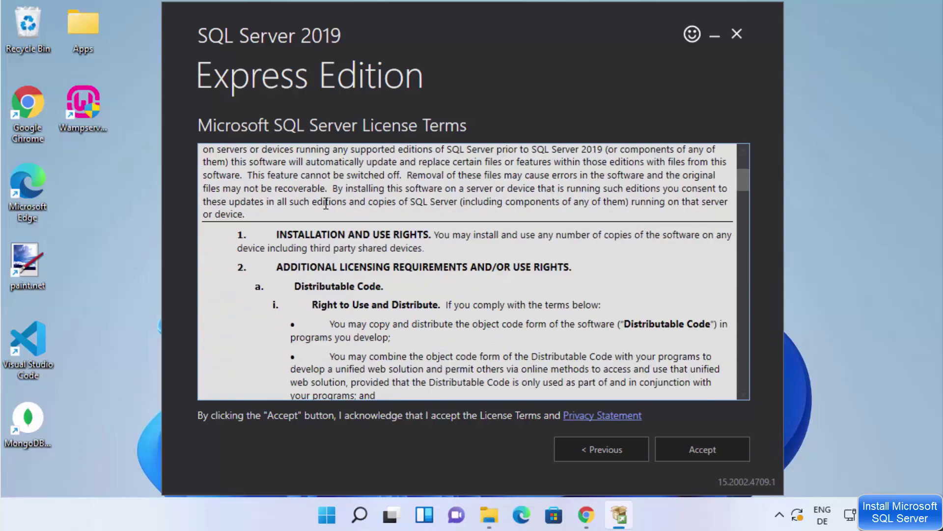
scroll(327, 204, down, 15)
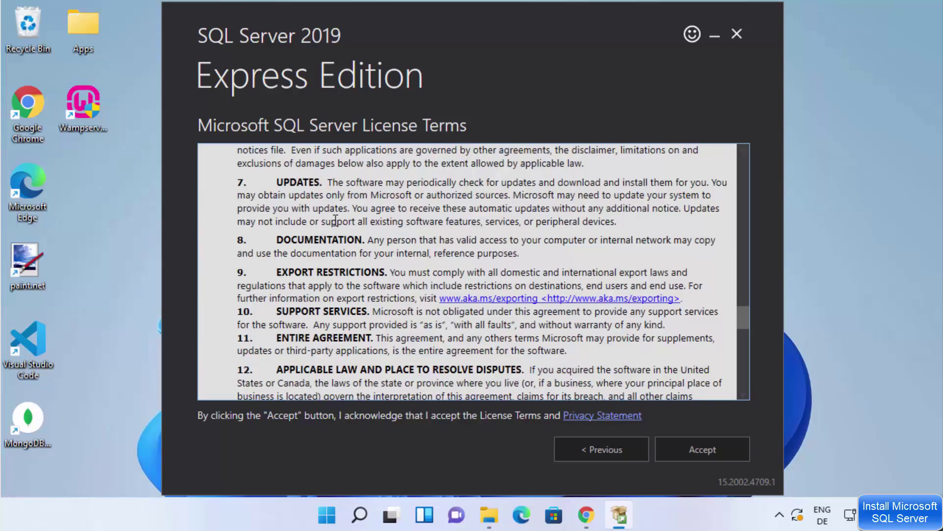
click(706, 447)
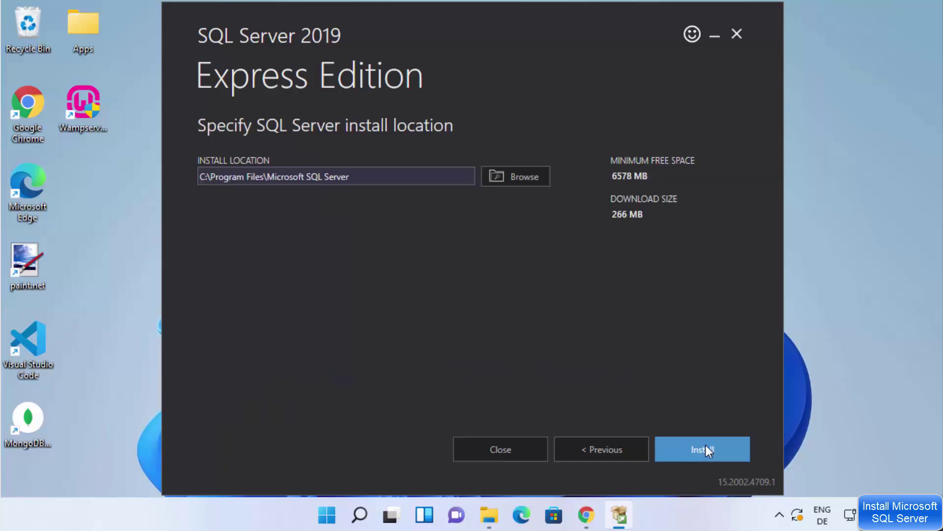
Keep the install location C:\Program Files\Microsoft SQL Server and start the SQL Server Express installation.
click(391, 182)
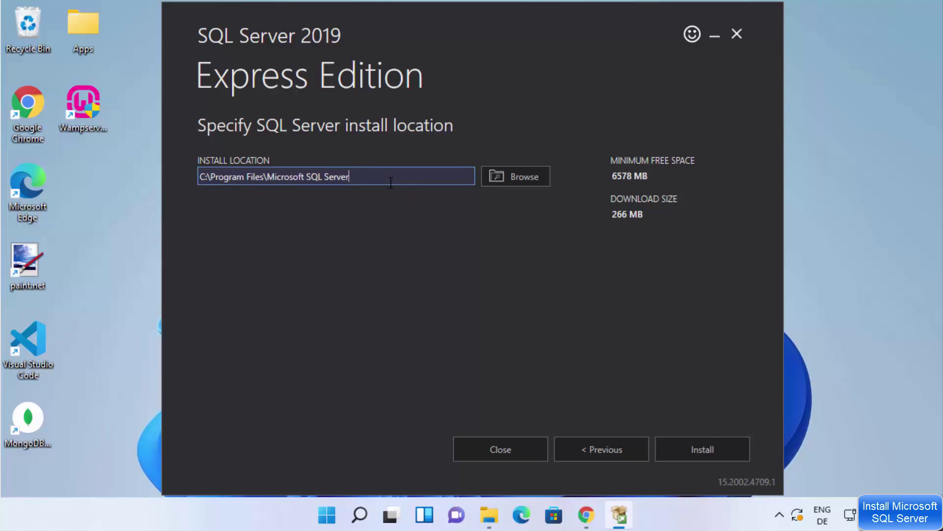
click(535, 179)
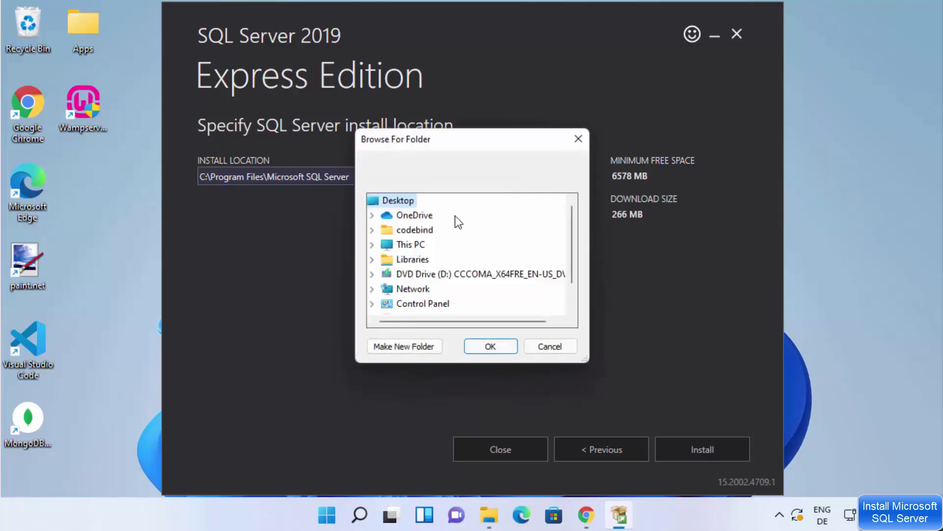
click(549, 350)
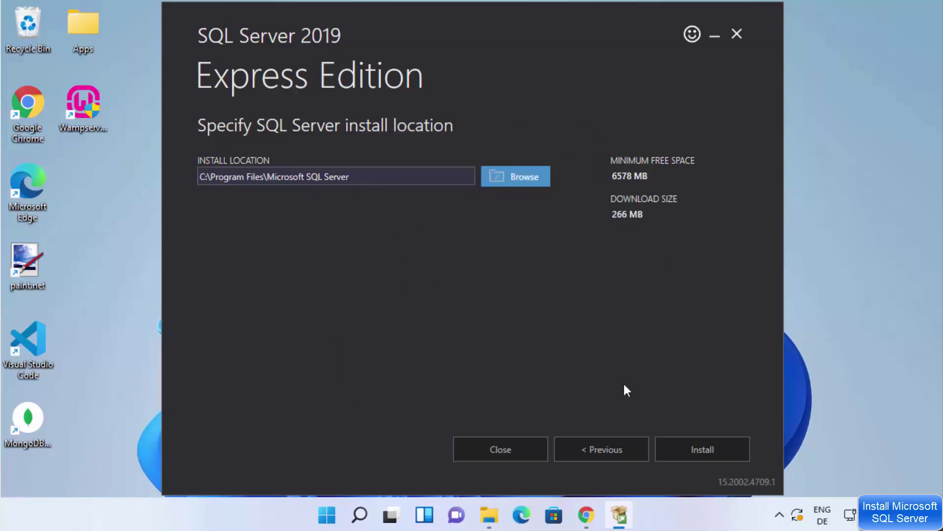
click(682, 450)
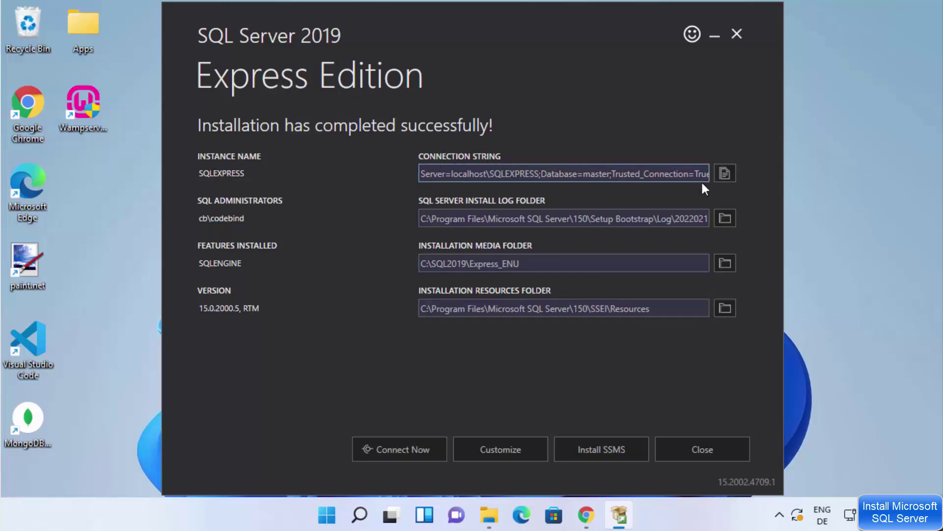
Copy the connection string and highlight the install log, installation media and installation resources folder paths.
click(724, 172)
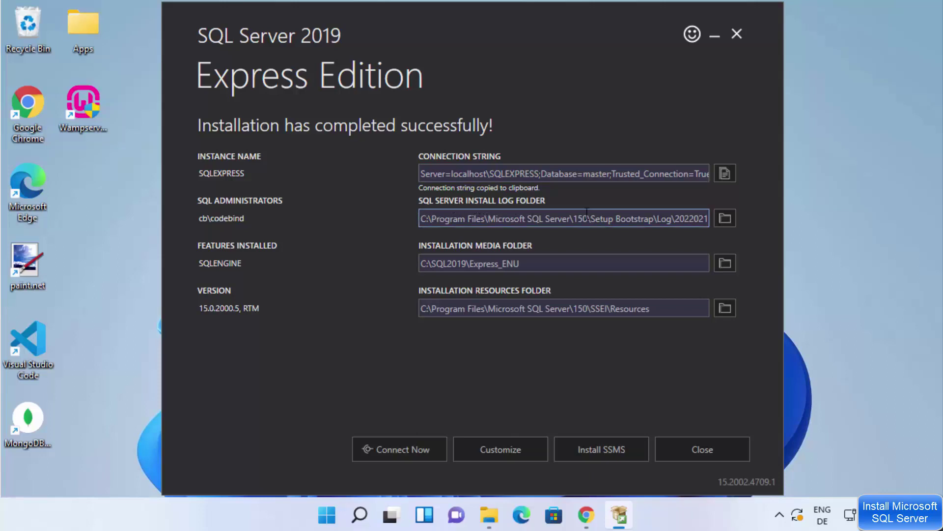
drag(582, 219, 696, 219)
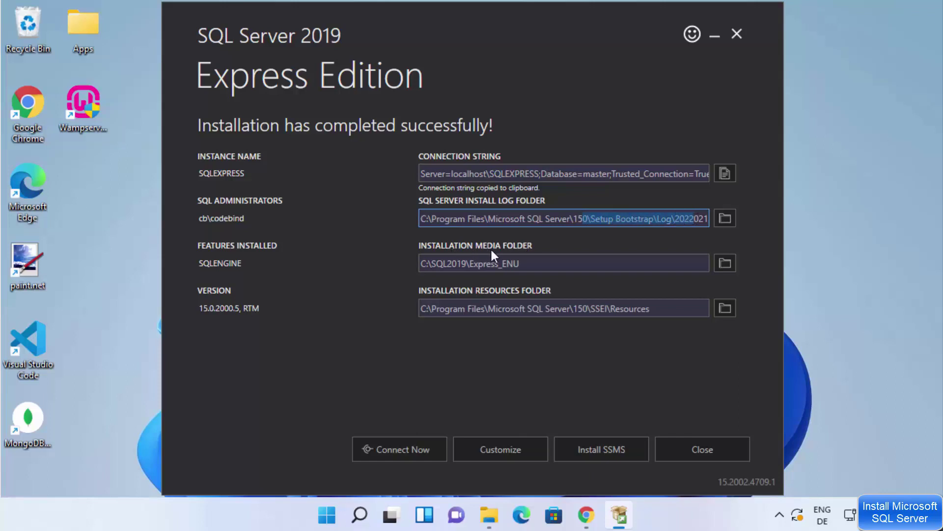
drag(518, 264, 406, 265)
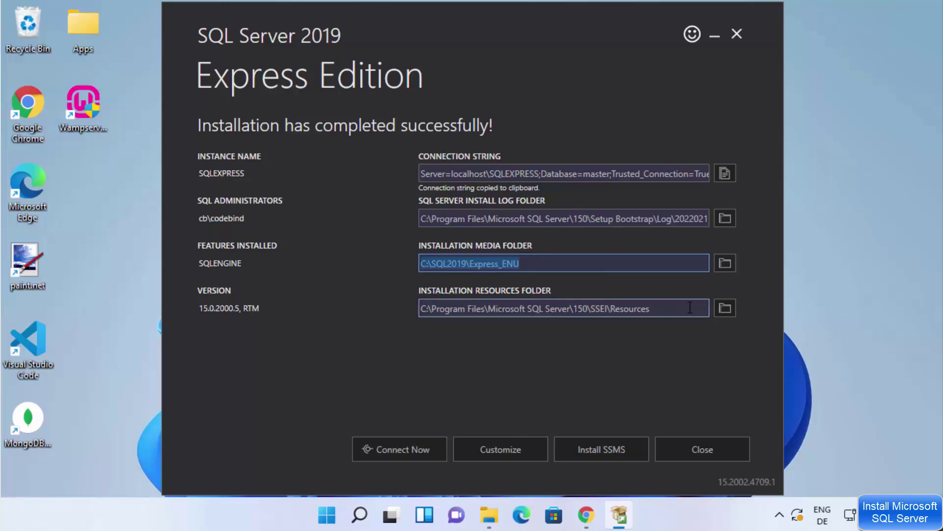
drag(688, 308, 345, 301)
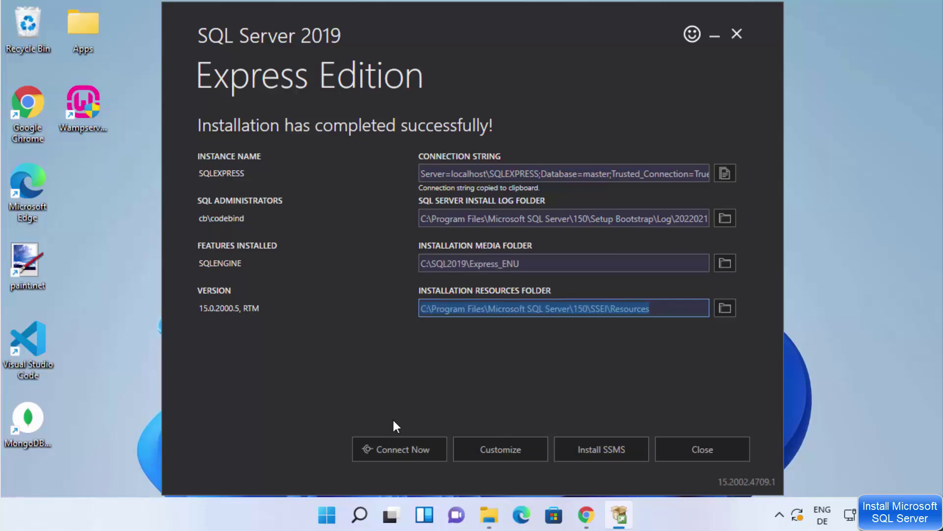
Test the connection to the new SQLEXPRESS instance in SQLCMD, then return to the installer and open its customization option.
click(399, 450)
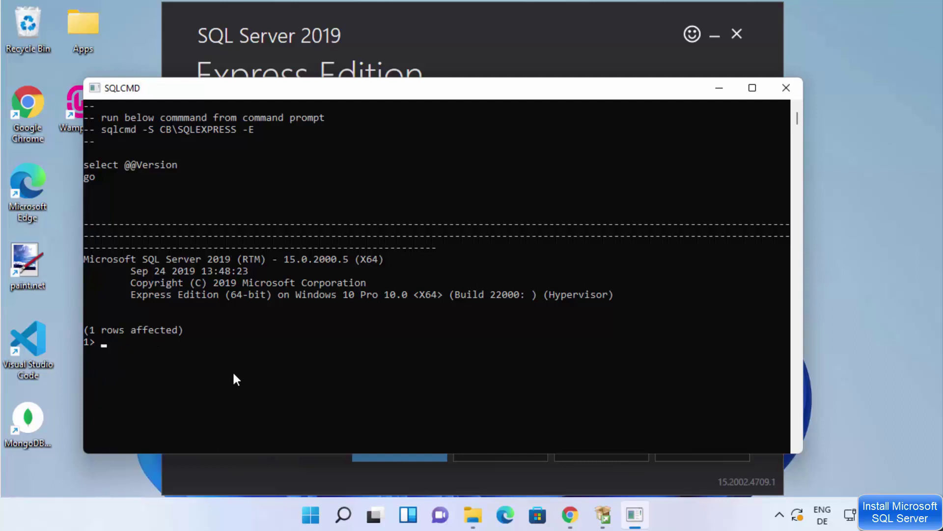
click(274, 468)
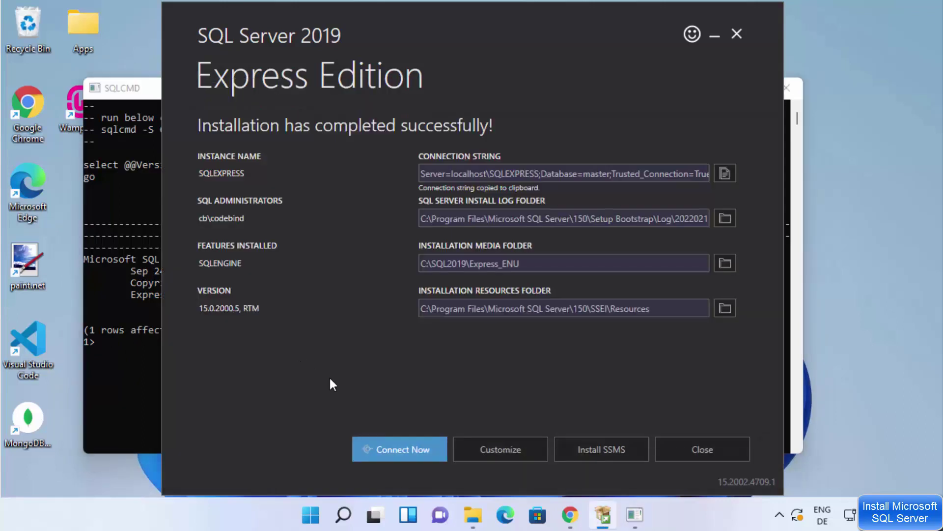
click(491, 447)
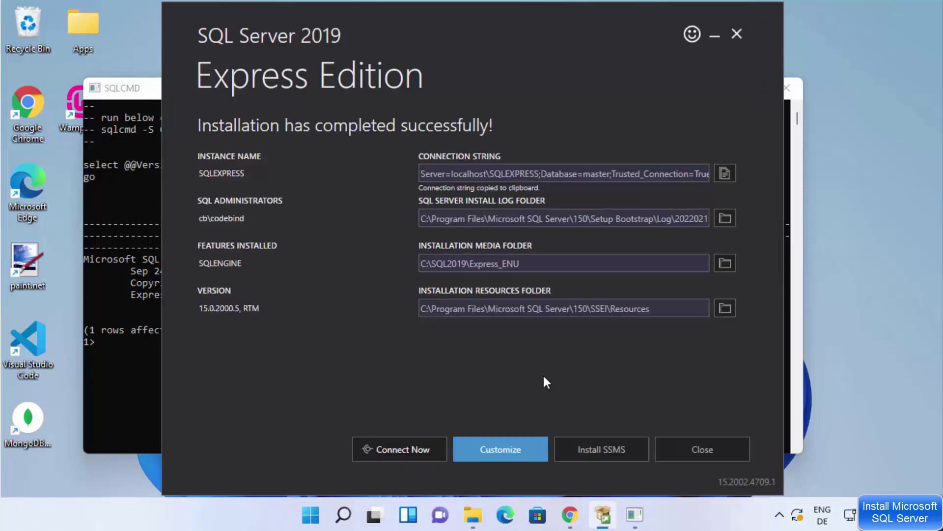
Open the SSMS download page from the installer, maximize the browser, and download SQL Server Management Studio 18.10.
click(595, 450)
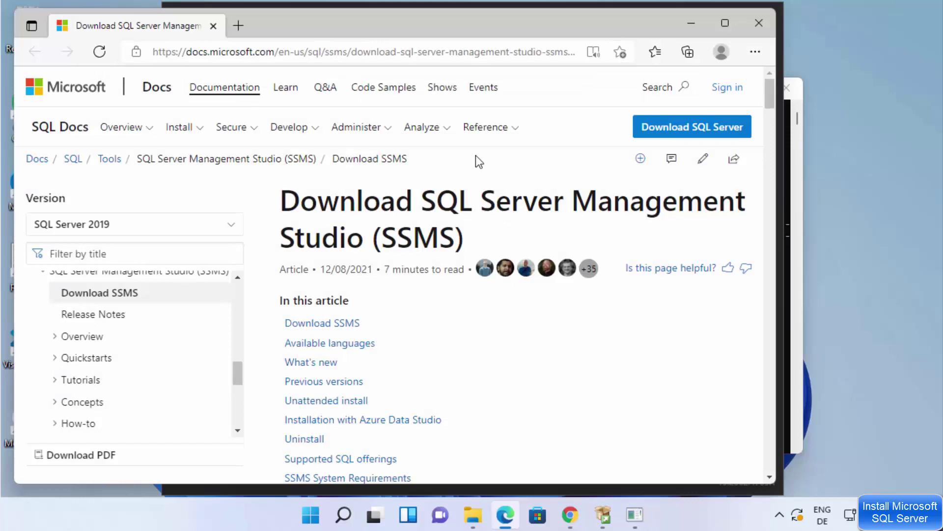
click(724, 24)
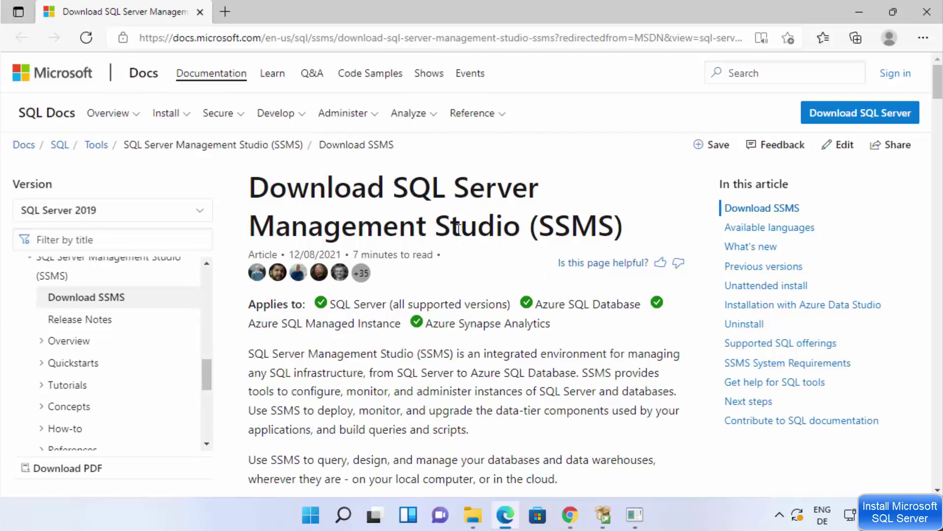
scroll(457, 227, down, 5)
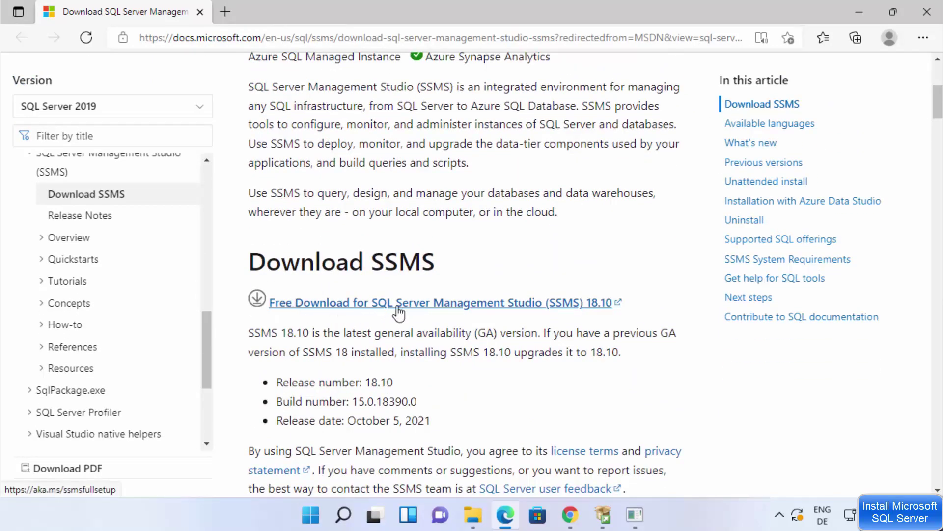
click(492, 303)
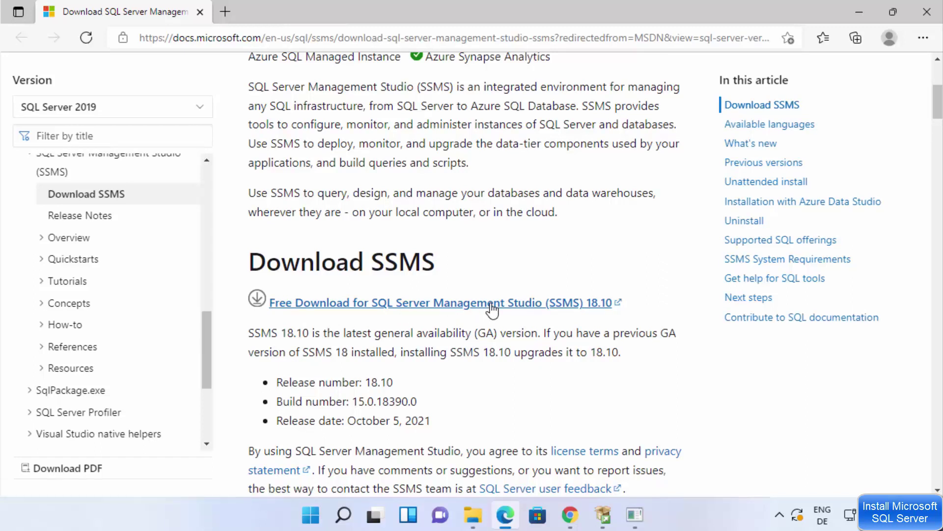
Run the downloaded SSMS-Setup-ENU.exe and allow it to make changes to the device.
mouse_move(678, 115)
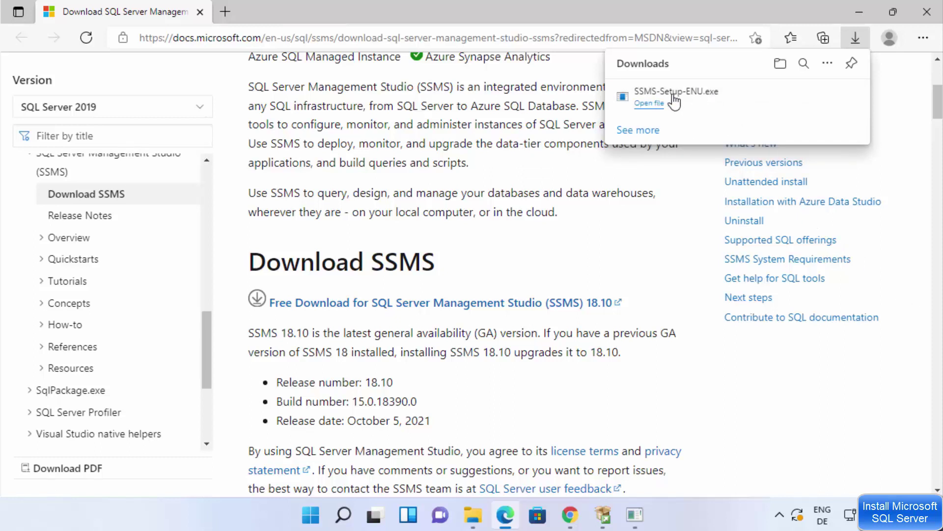
click(698, 98)
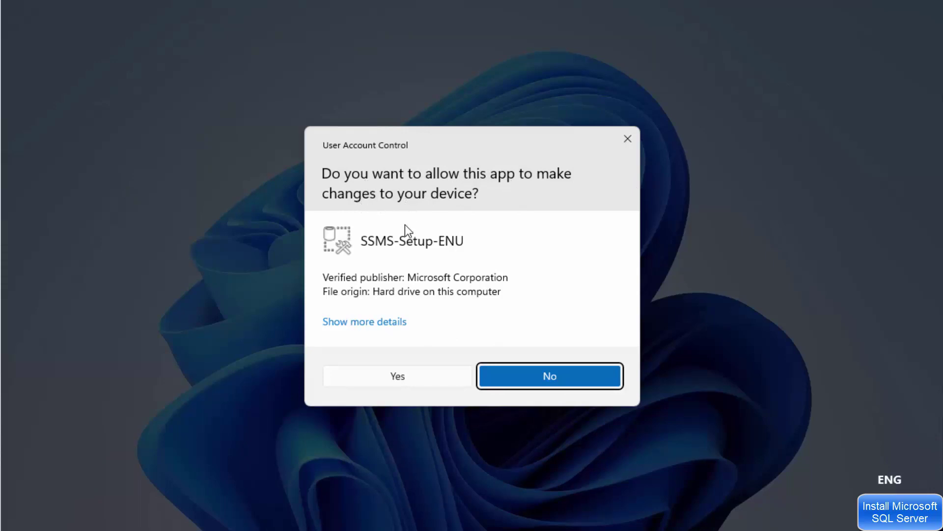
click(403, 377)
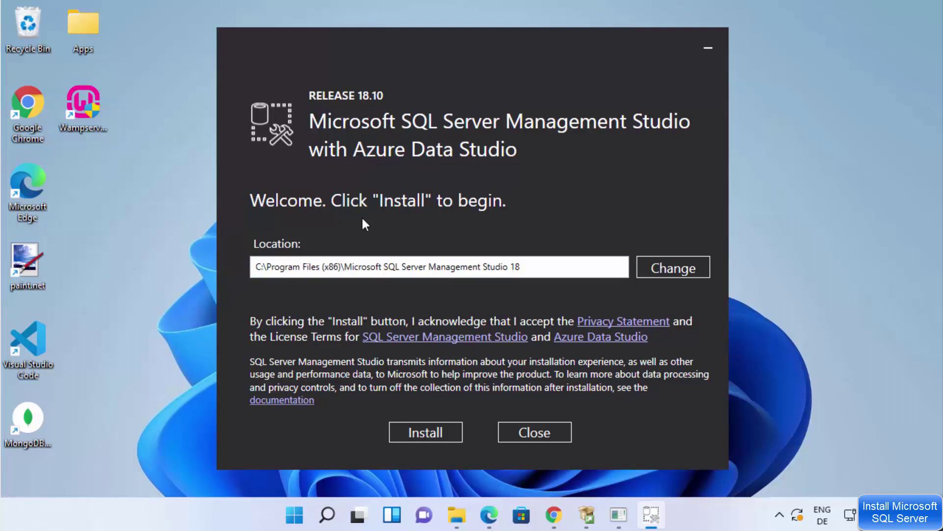
Install SQL Server Management Studio in C:\Program Files (x86)\Microsoft SQL Server Management Studio 18, and close the setup.
click(256, 266)
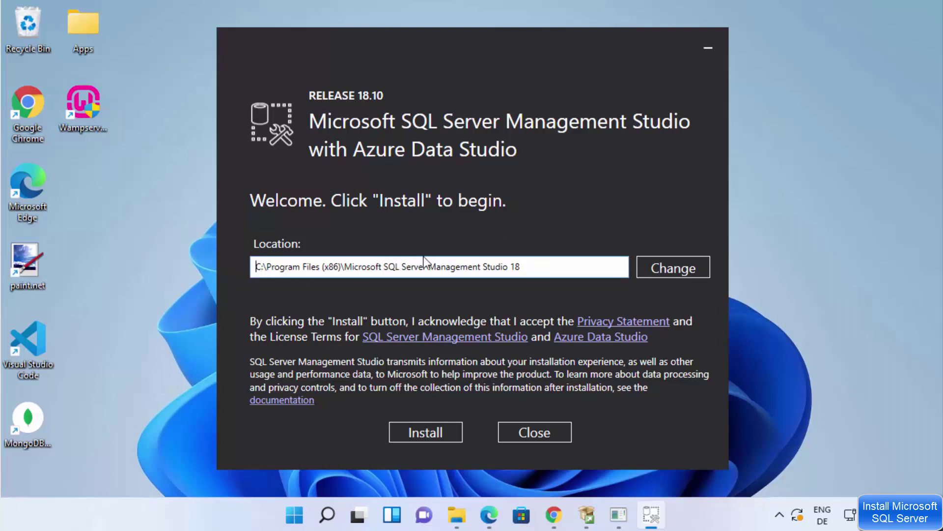
click(650, 268)
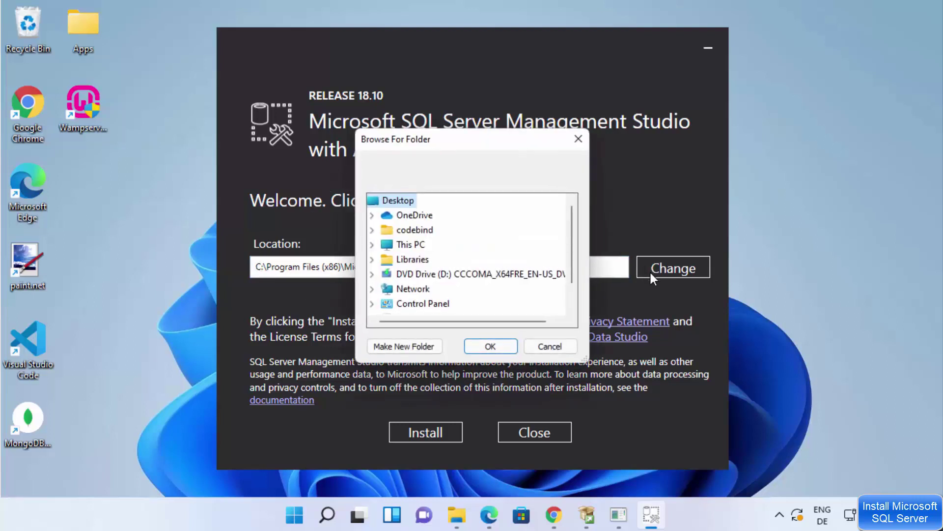
click(565, 344)
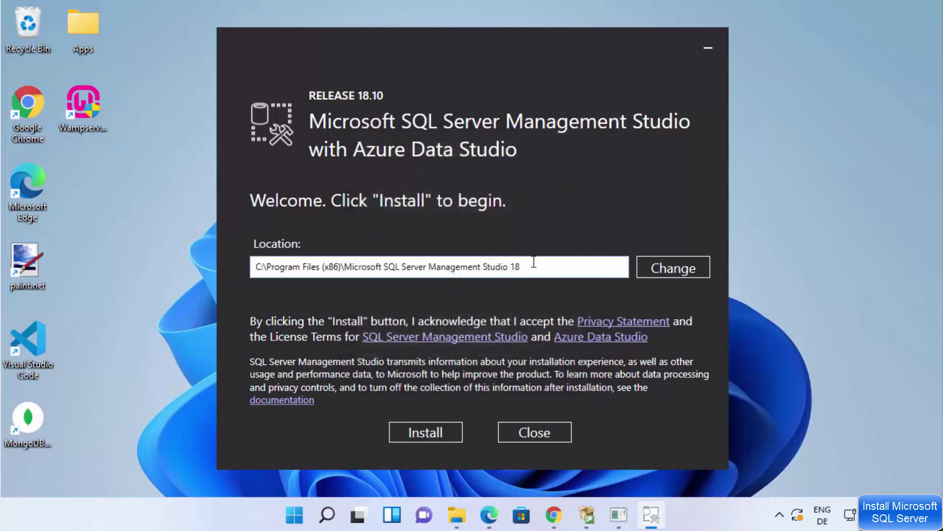
click(404, 432)
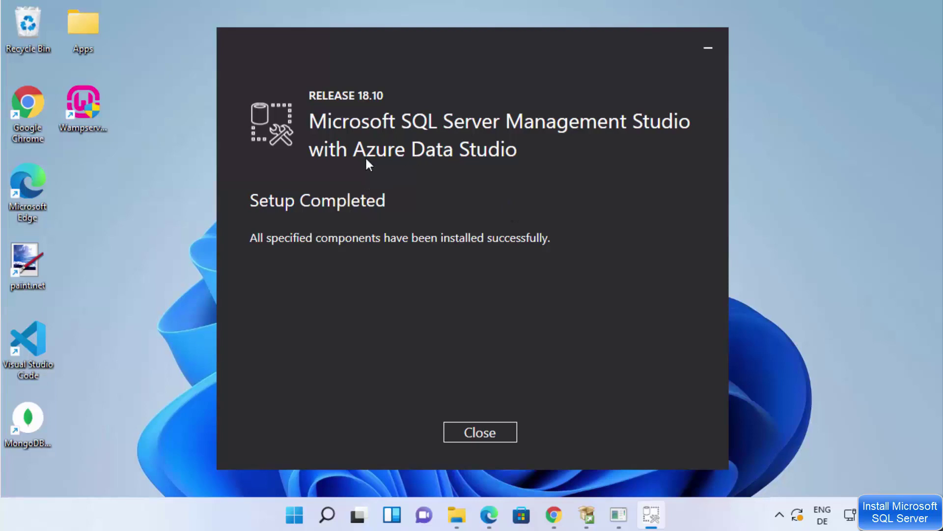
click(480, 433)
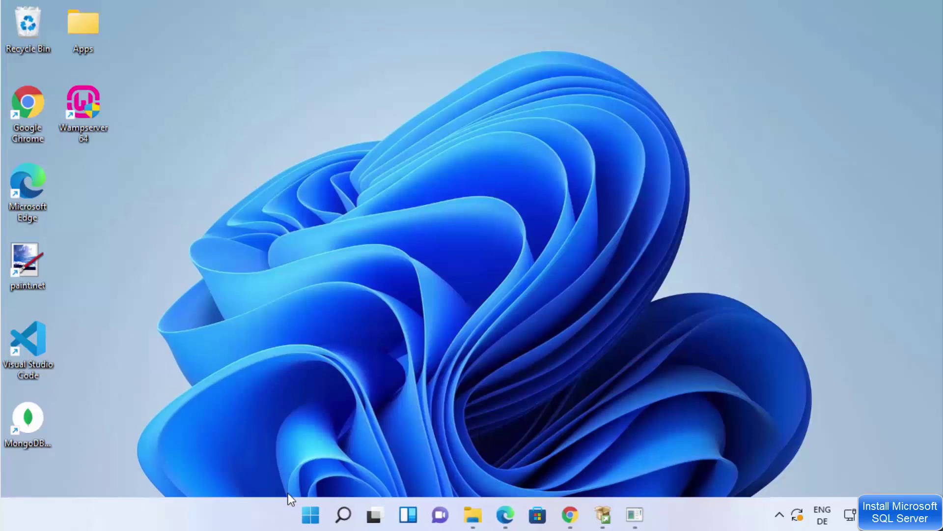
Launch Microsoft SQL Server Management Studio 18 from the Microsoft SQL Server Tools 18 folder of installed apps.
click(317, 521)
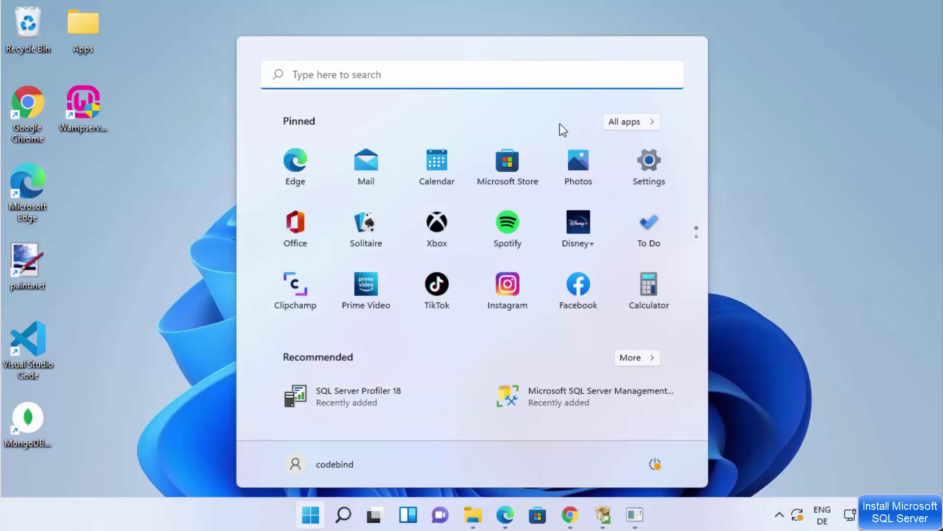
click(623, 122)
scroll(524, 187, down, 10)
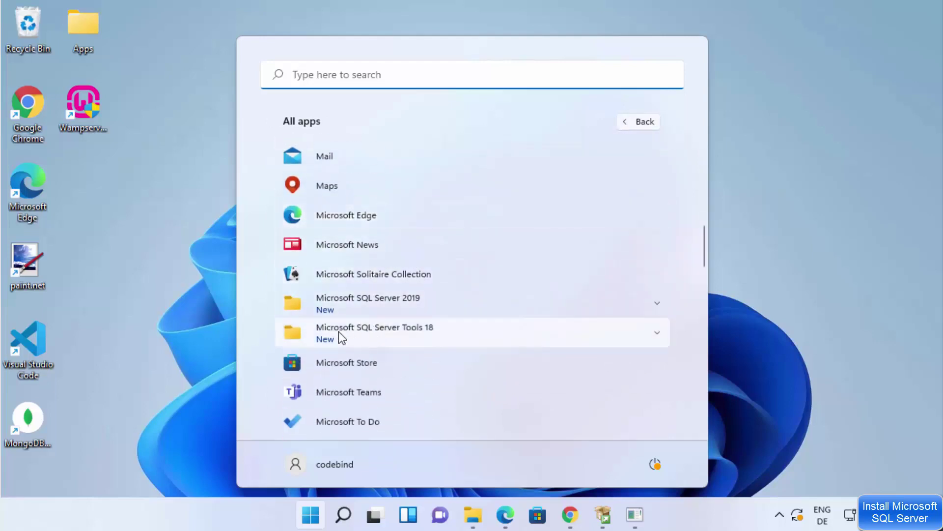
click(403, 329)
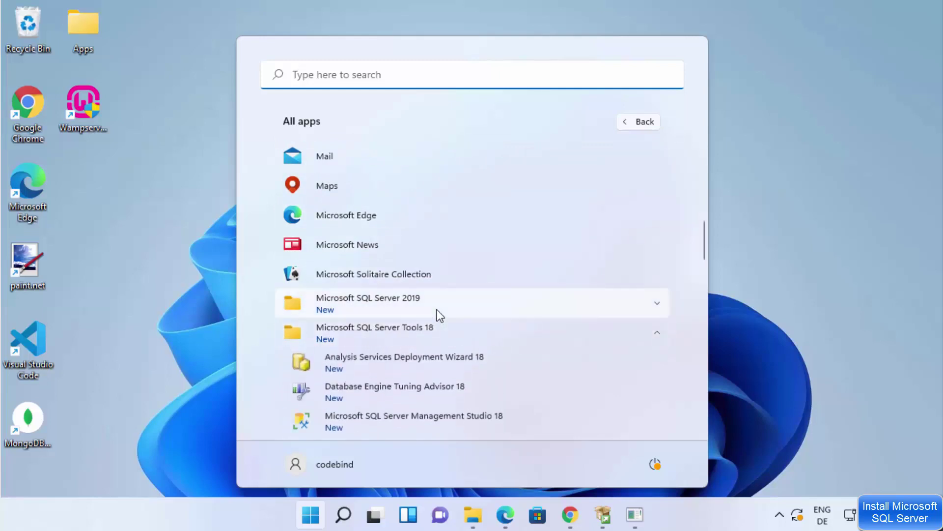
scroll(437, 314, down, 2)
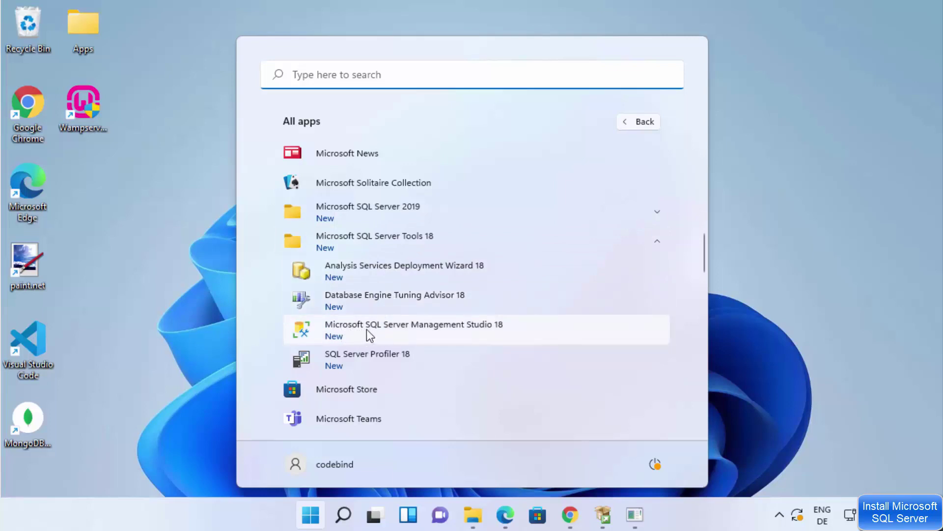
click(411, 329)
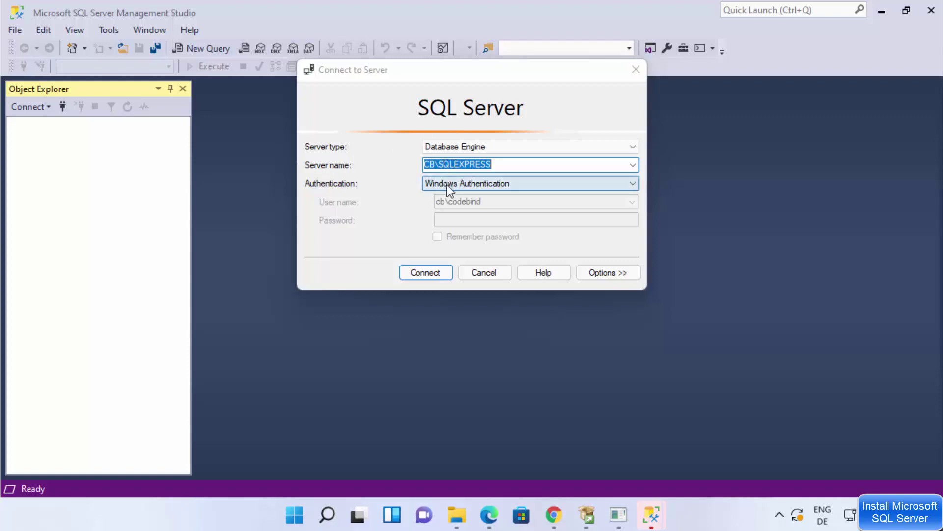
Connect to the CB\SQLEXPRESS Database Engine server using Windows Authentication.
click(463, 150)
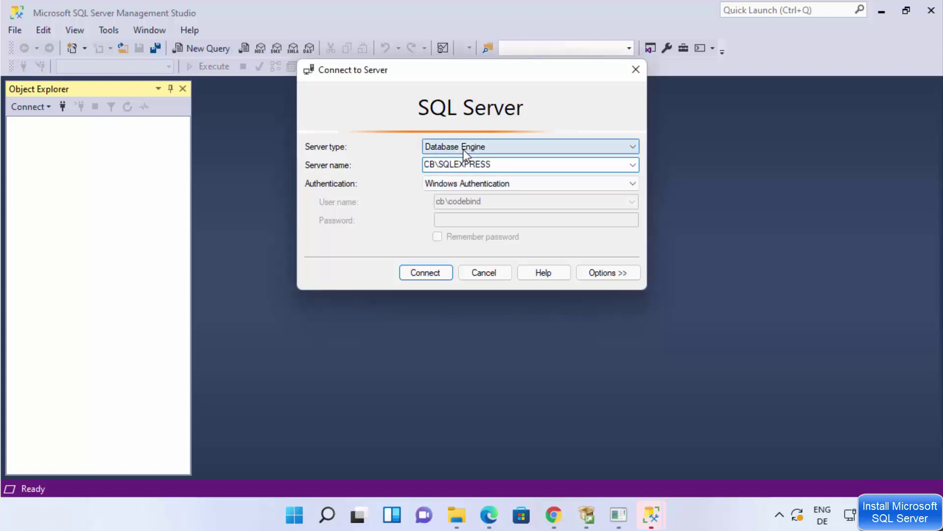
click(368, 156)
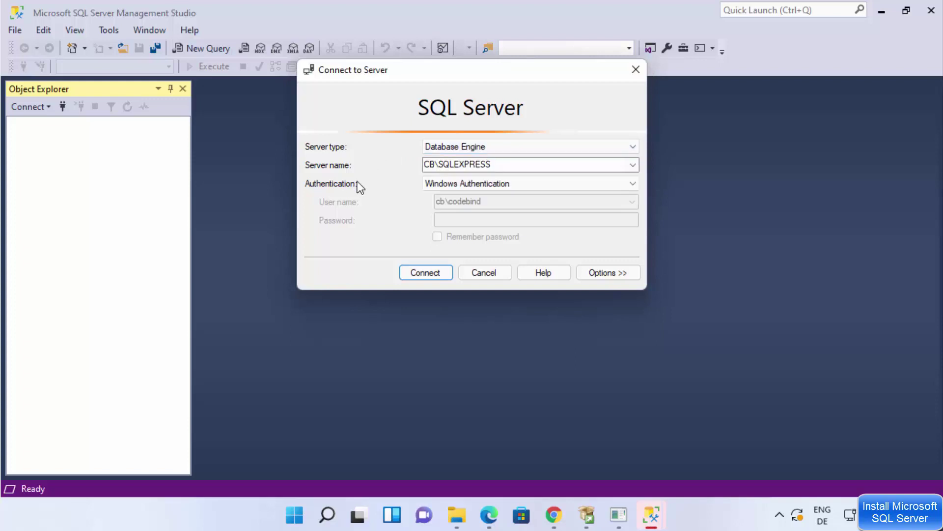
click(424, 272)
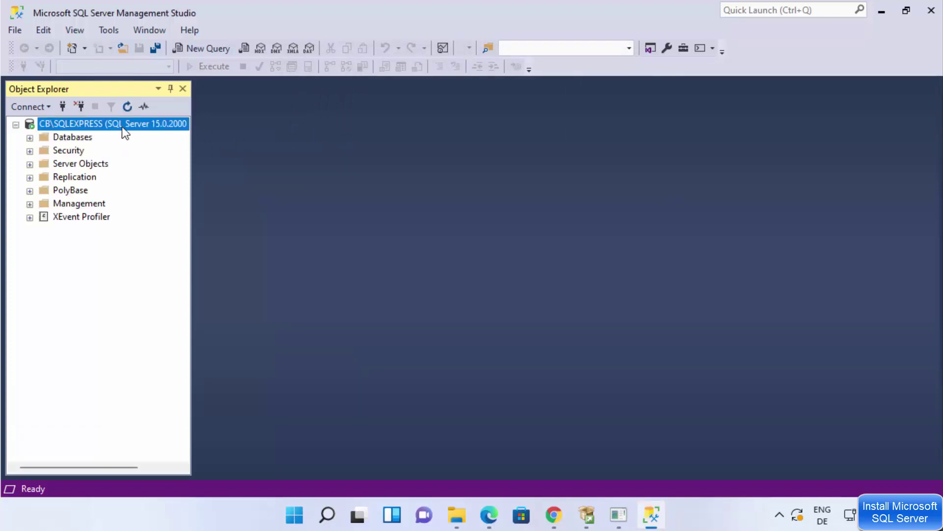
Expand Databases, System Databases and the master database down to the contents of its Tables folder.
click(30, 138)
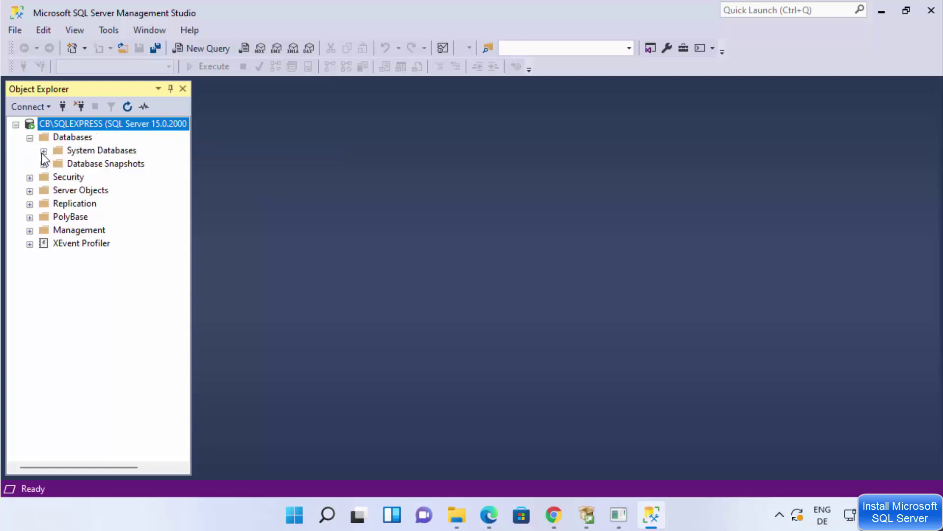
click(44, 152)
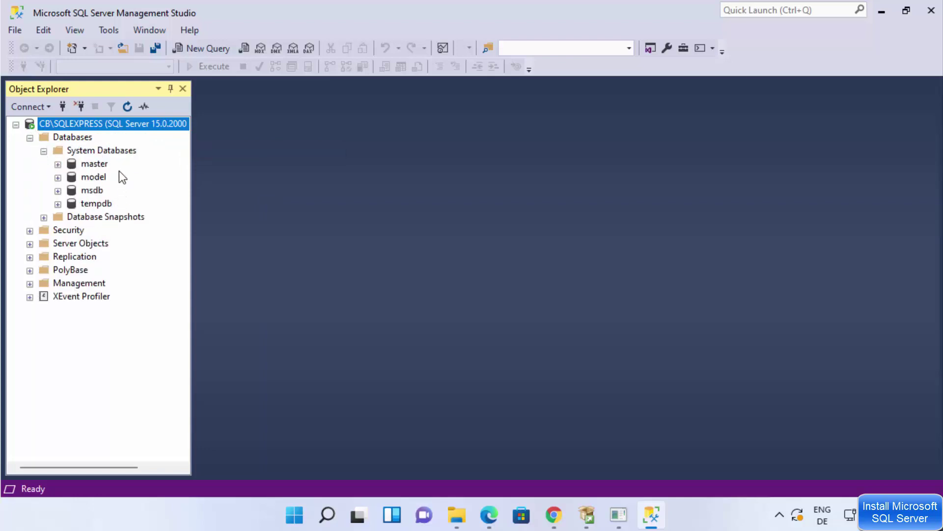
double_click(91, 165)
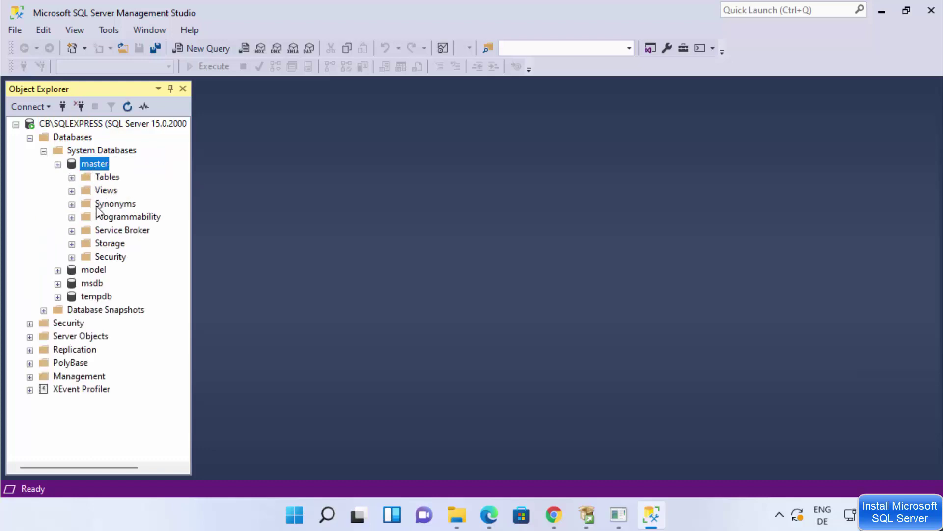
double_click(103, 178)
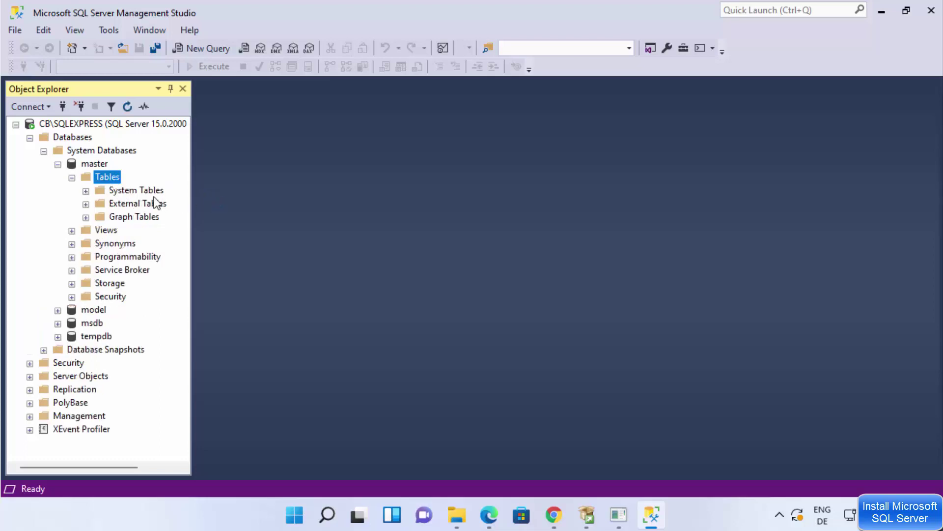
Expand the master database's System Tables and its first table, and open a new table design from that table.
click(142, 194)
double_click(142, 196)
double_click(144, 206)
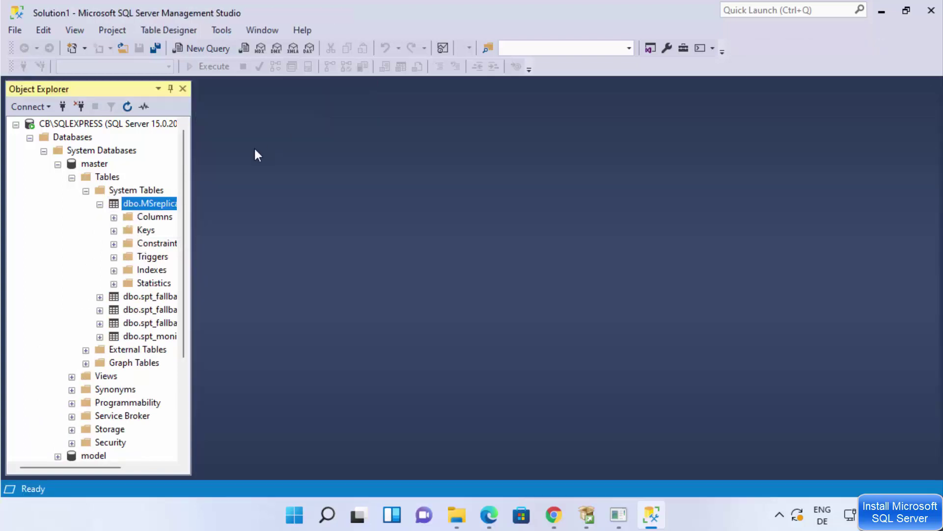
right_click(138, 207)
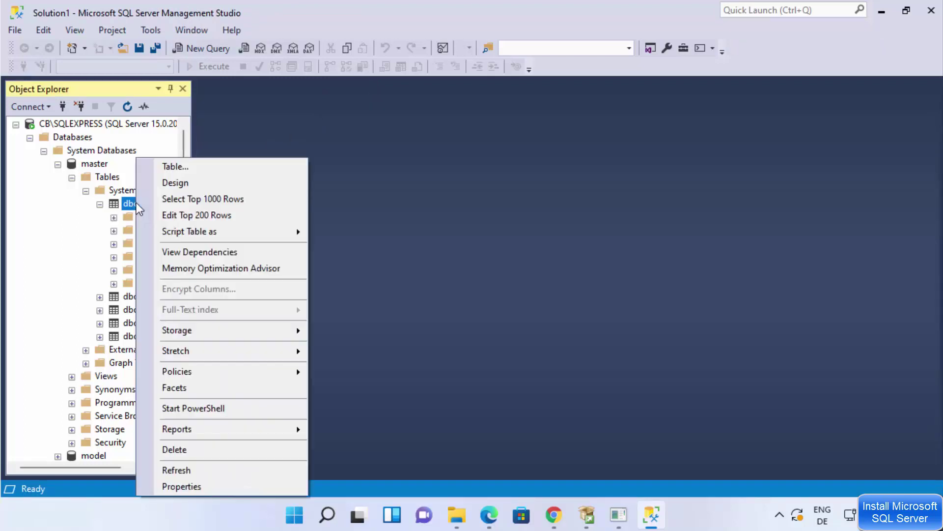
click(164, 169)
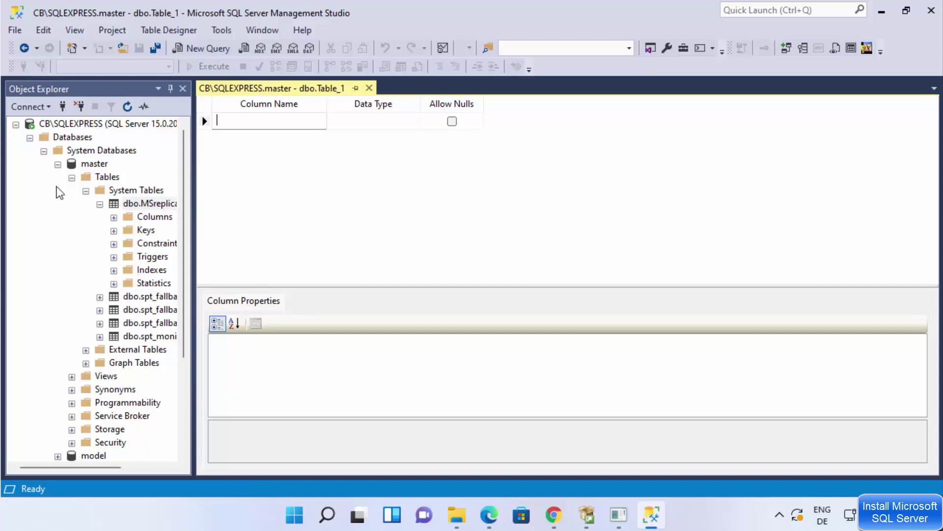
Collapse the Databases tree to its immediate subfolders and bring up the commands available for the Databases folder.
click(30, 138)
click(31, 138)
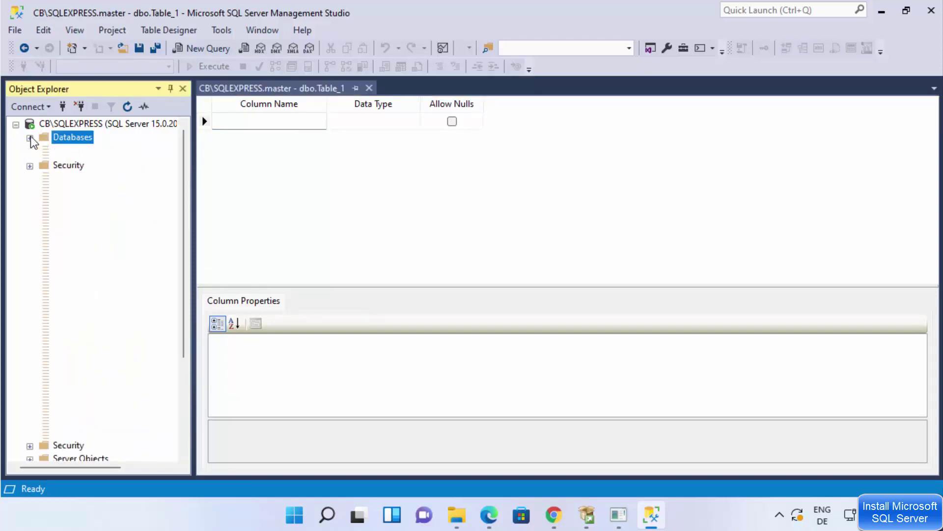
click(44, 140)
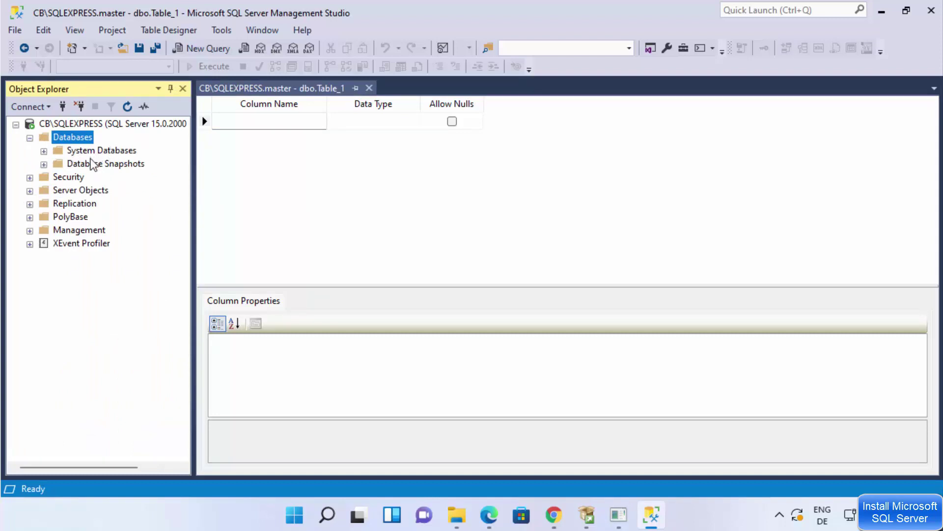
drag(92, 166, 85, 335)
right_click(83, 143)
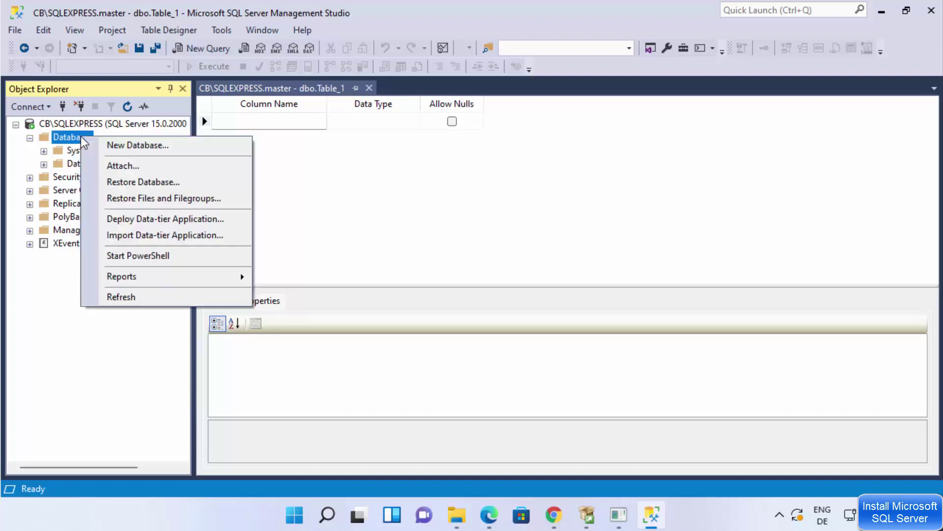